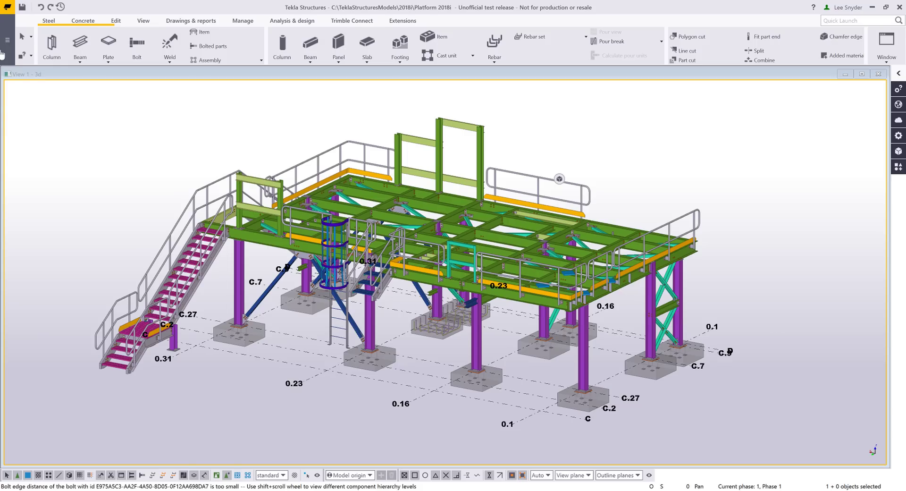
In the Settings panel, toggle the snap override and snapping toolbars off and back on.
{"action": "left_click", "coordinate": [7, 40]}
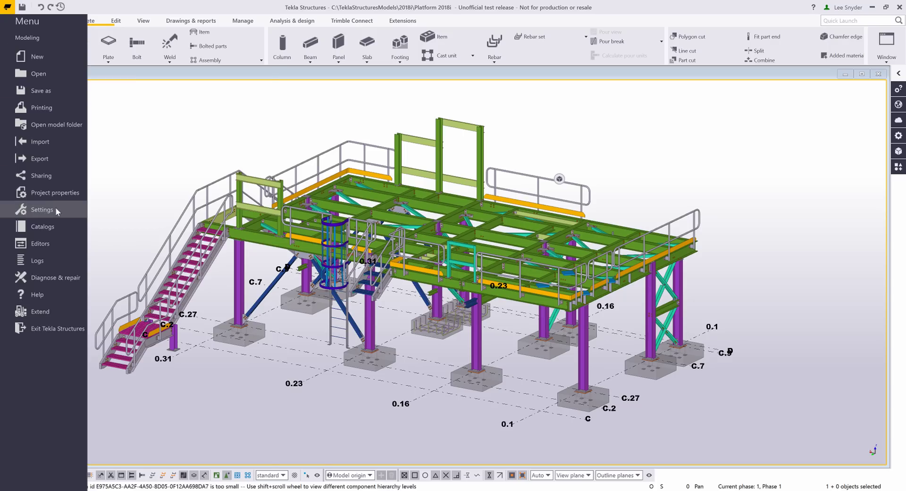
{"action": "left_click", "coordinate": [57, 211]}
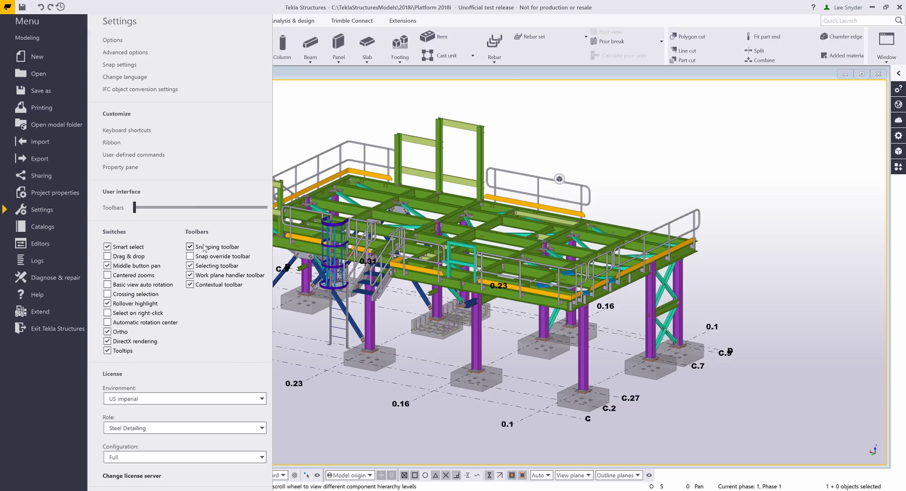
{"action": "left_click", "coordinate": [190, 257]}
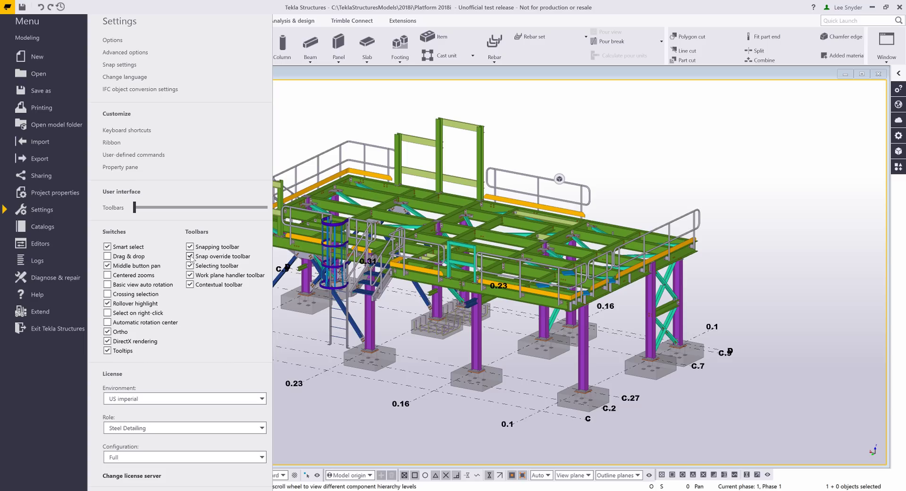
{"action": "left_click", "coordinate": [190, 256]}
{"action": "left_click", "coordinate": [190, 247]}
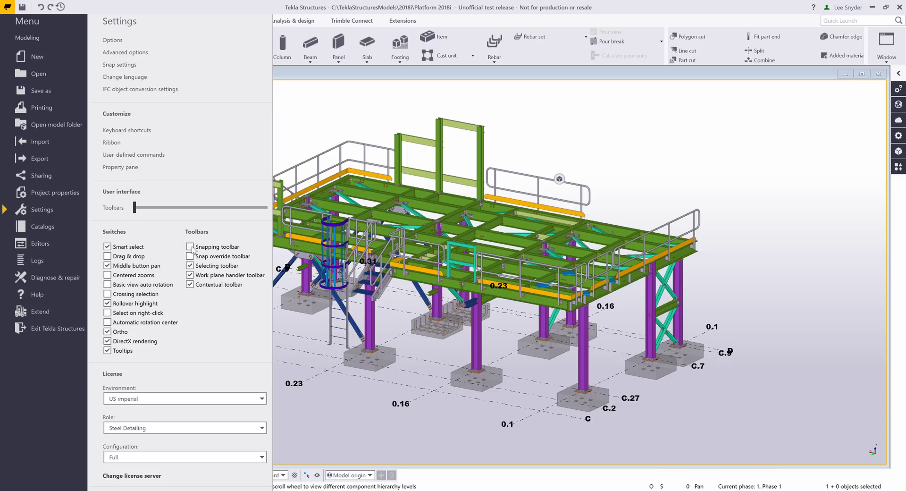
{"action": "left_click", "coordinate": [190, 247]}
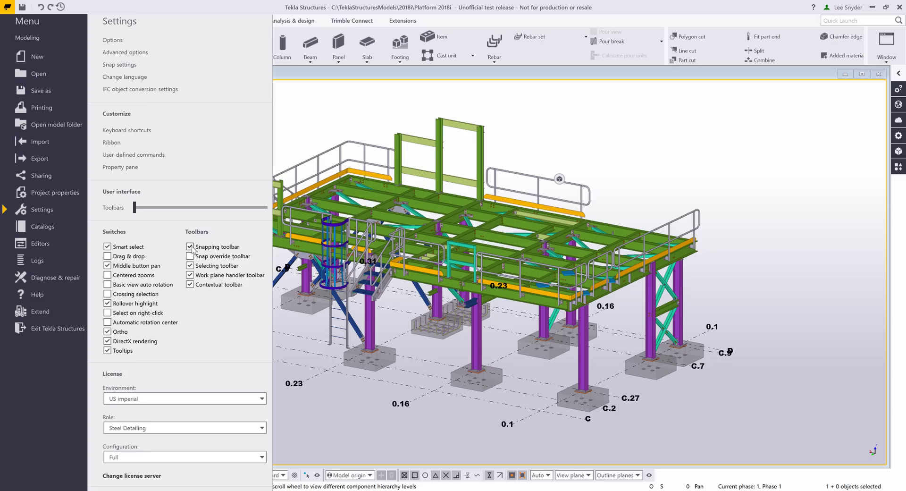
Search Quick Launch for 'toolbar' and switch on the Contextual toolbar.
{"action": "left_click", "coordinate": [856, 21]}
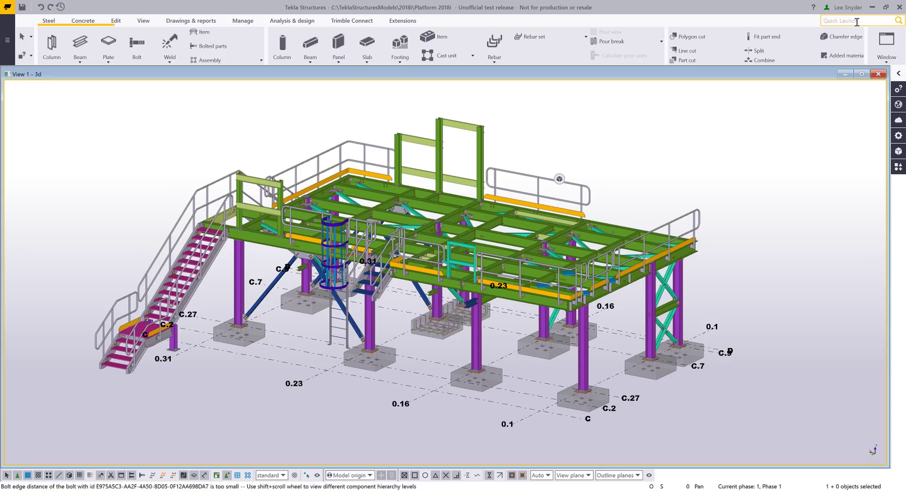
{"action": "type", "text": "toolbar"}
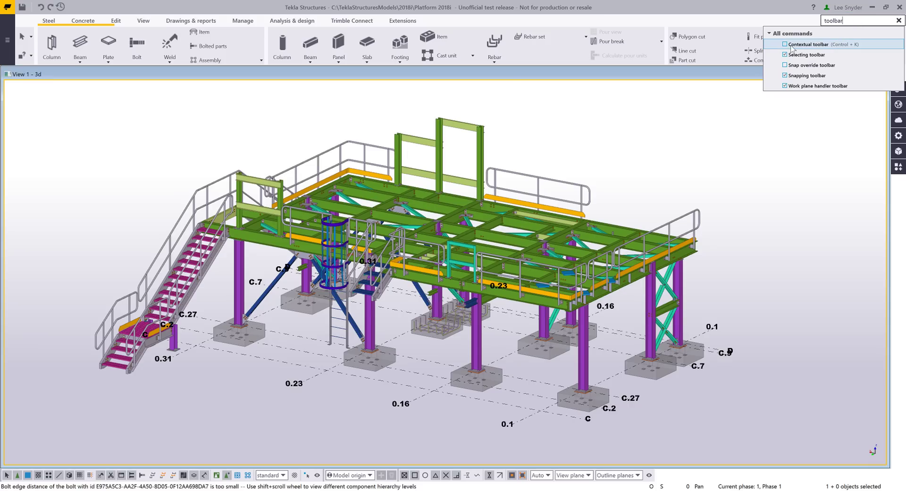
{"action": "left_click", "coordinate": [787, 47]}
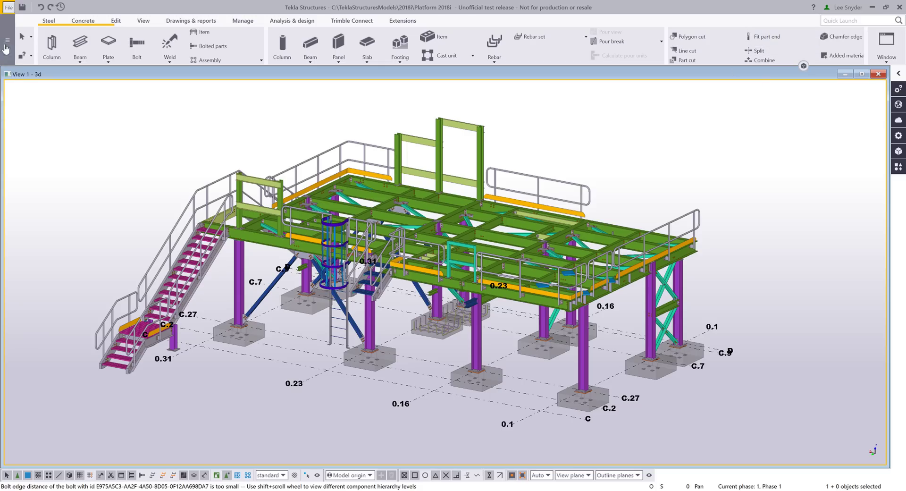
{"action": "left_click", "coordinate": [7, 7]}
{"action": "left_click", "coordinate": [53, 211]}
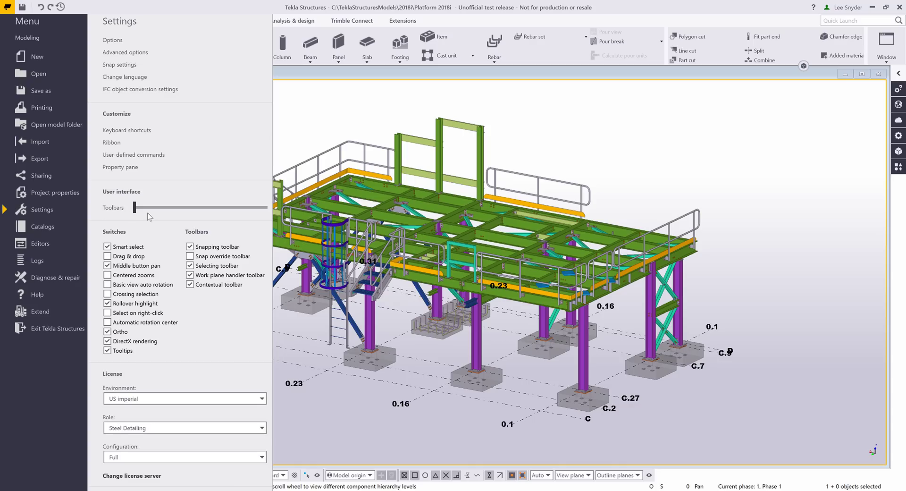
{"action": "left_click", "coordinate": [191, 211]}
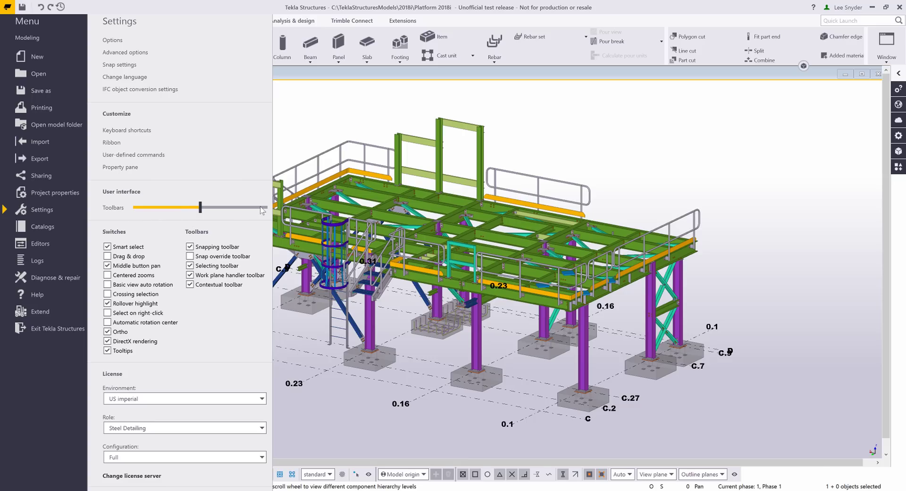
{"action": "left_click", "coordinate": [262, 211]}
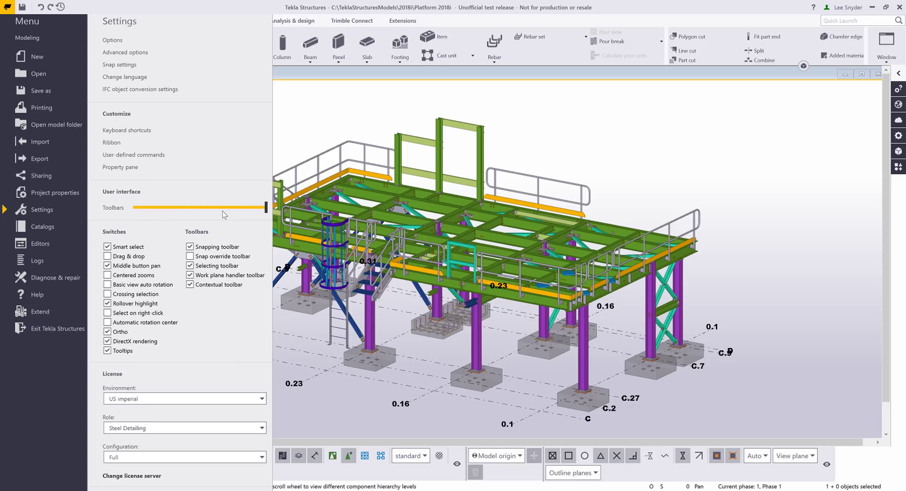
{"action": "left_click", "coordinate": [202, 210]}
{"action": "left_click", "coordinate": [142, 211]}
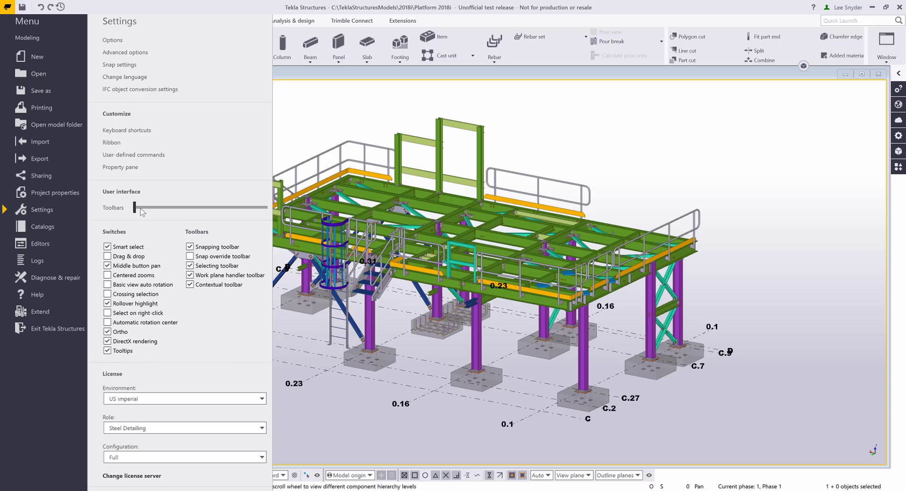
{"action": "left_click", "coordinate": [181, 214]}
{"action": "left_click", "coordinate": [257, 212]}
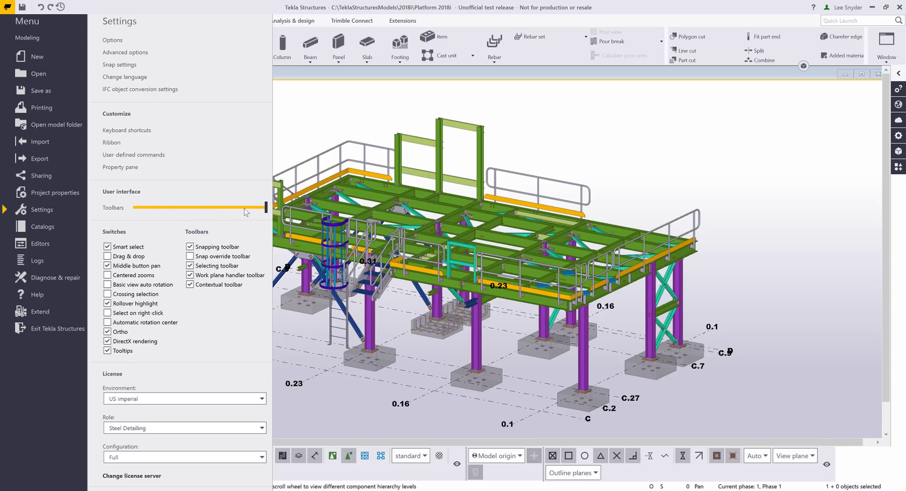
{"action": "left_click", "coordinate": [213, 212]}
{"action": "left_click", "coordinate": [153, 211]}
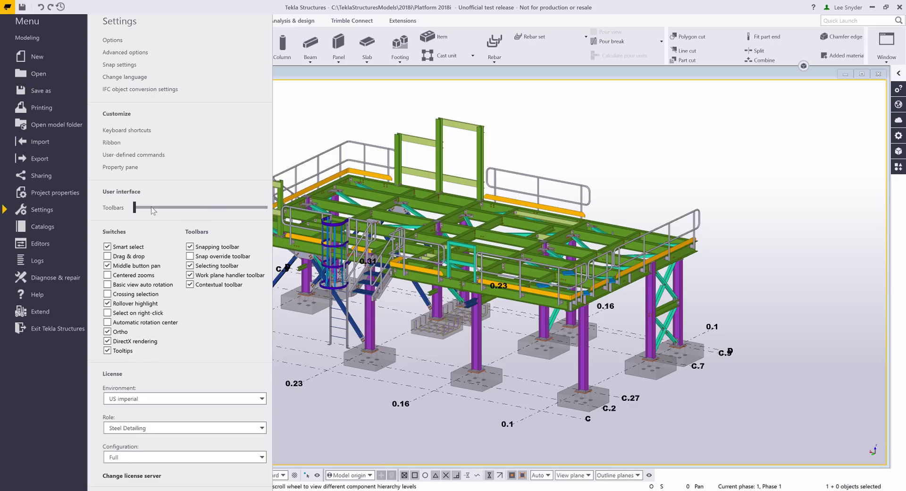
{"action": "left_click", "coordinate": [504, 119]}
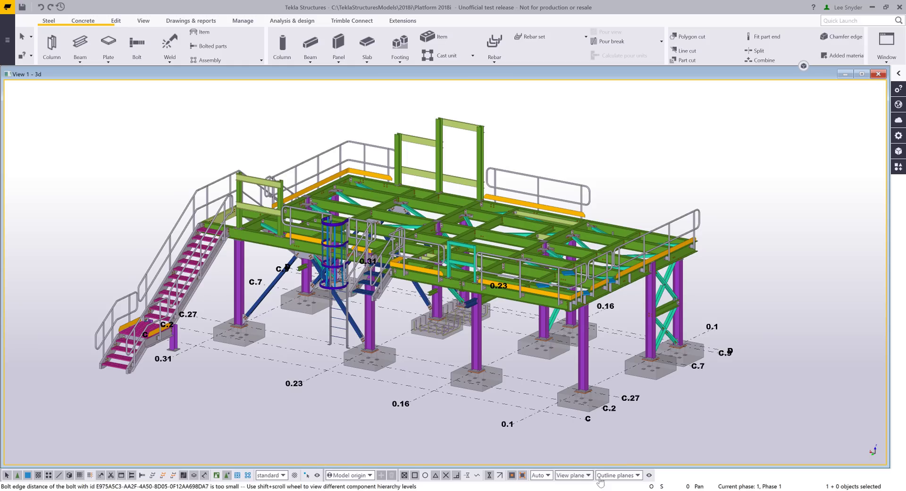
Hide the Plane type, Snap plane and Snap depth snap switches, then restore them.
{"action": "left_click", "coordinate": [650, 476]}
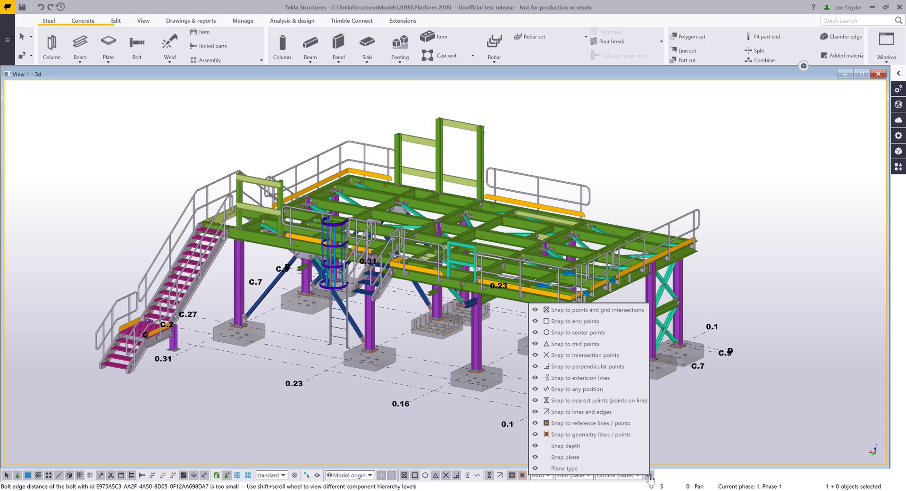
{"action": "left_click", "coordinate": [535, 468]}
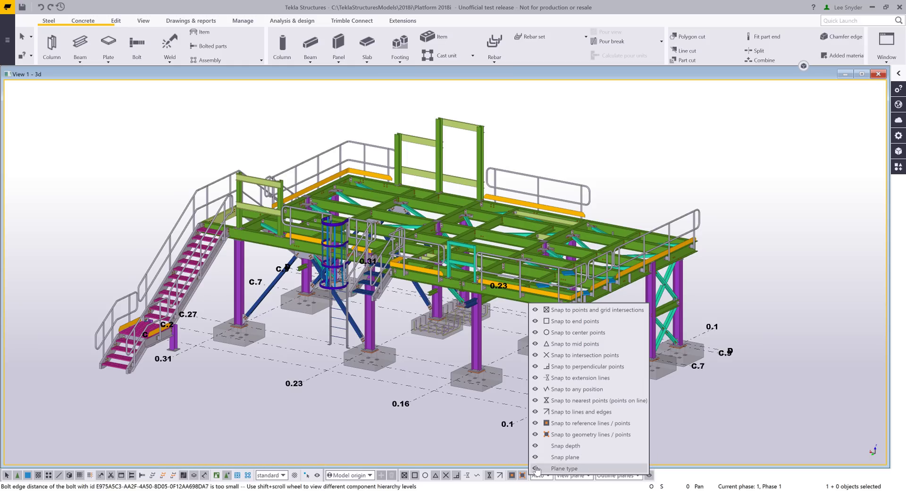
{"action": "left_click", "coordinate": [535, 457]}
{"action": "left_click", "coordinate": [536, 445]}
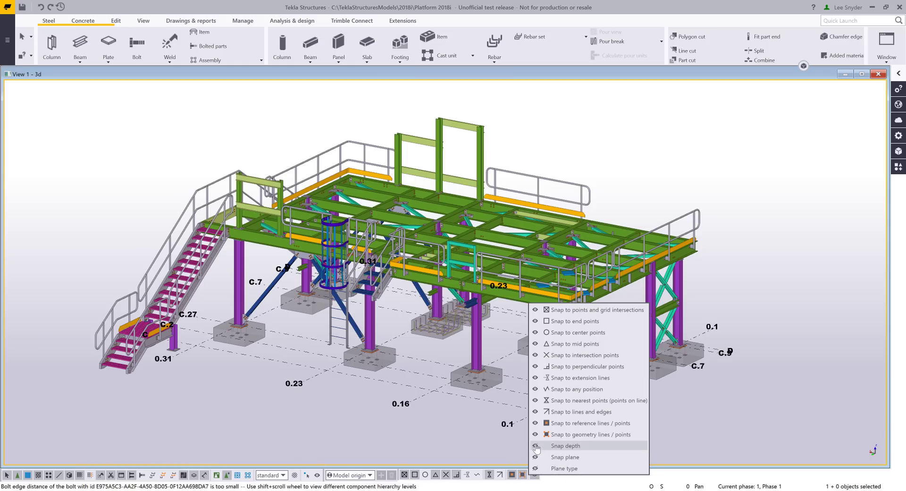
{"action": "left_click", "coordinate": [535, 445]}
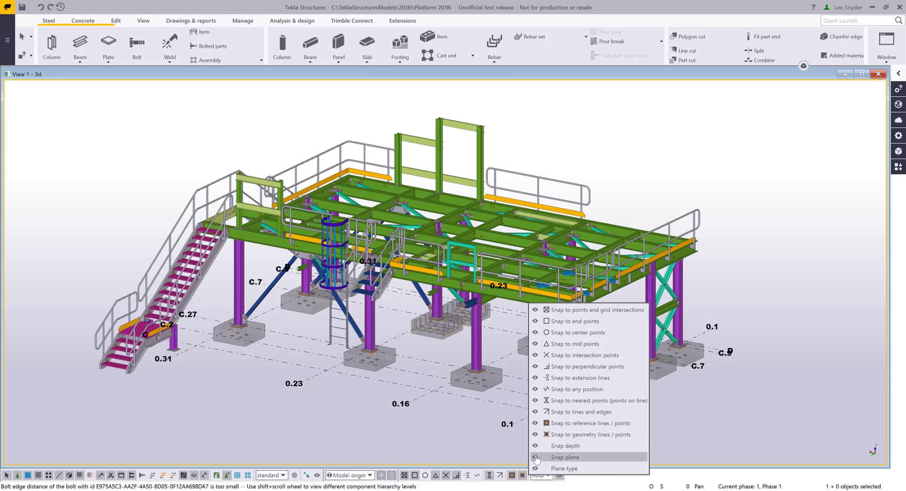
{"action": "left_click", "coordinate": [535, 457]}
{"action": "left_click", "coordinate": [536, 469]}
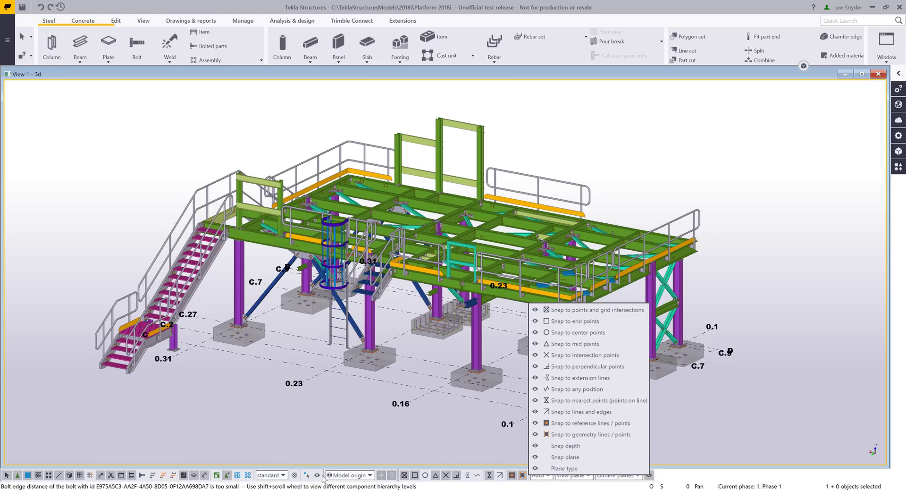
Toggle the rebar selection switches off and back on, then hide the Select bolts switch.
{"action": "left_click", "coordinate": [317, 475]}
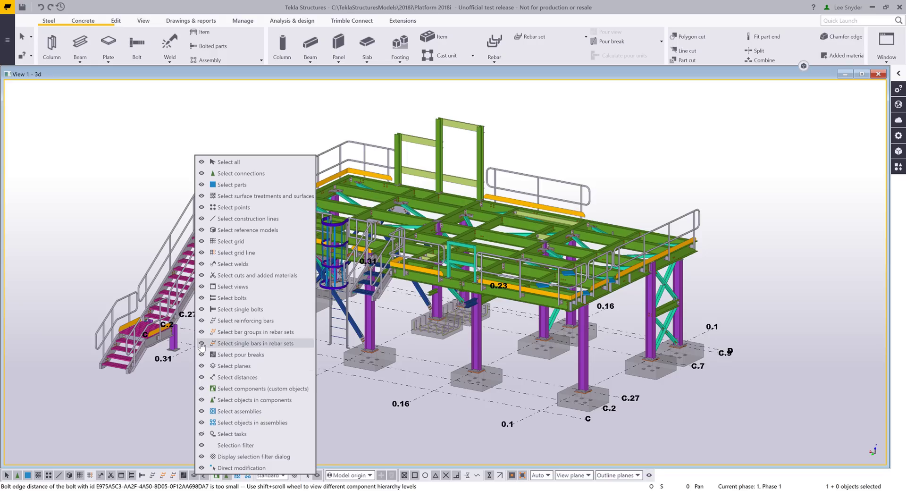
{"action": "left_click", "coordinate": [202, 344]}
{"action": "left_click", "coordinate": [202, 332]}
{"action": "left_click", "coordinate": [202, 321]}
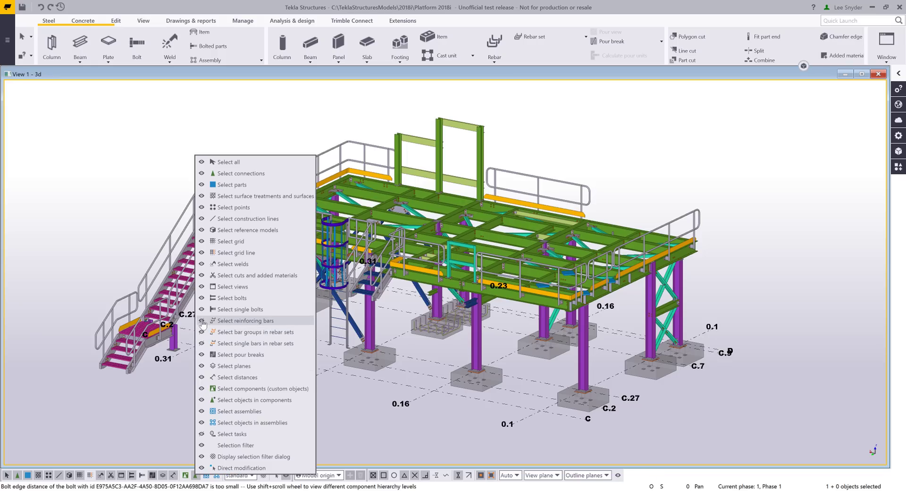
{"action": "left_click", "coordinate": [201, 320]}
{"action": "left_click", "coordinate": [202, 332]}
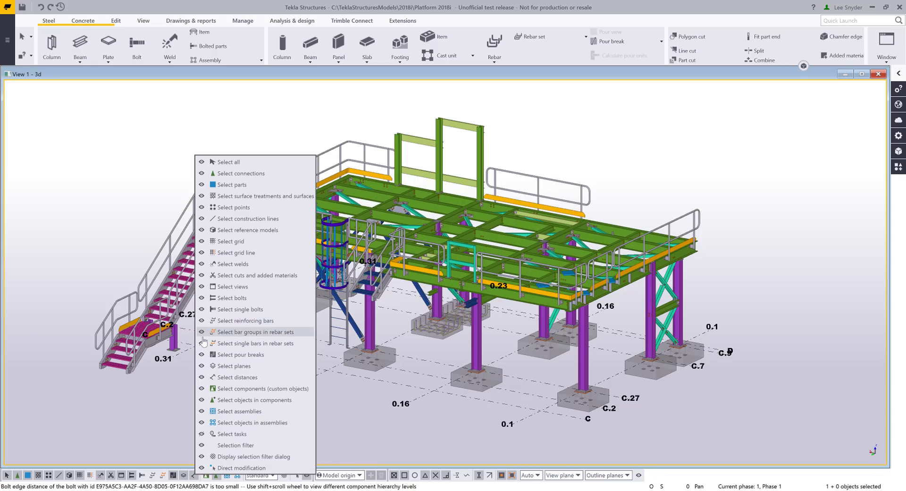
{"action": "left_click", "coordinate": [202, 344]}
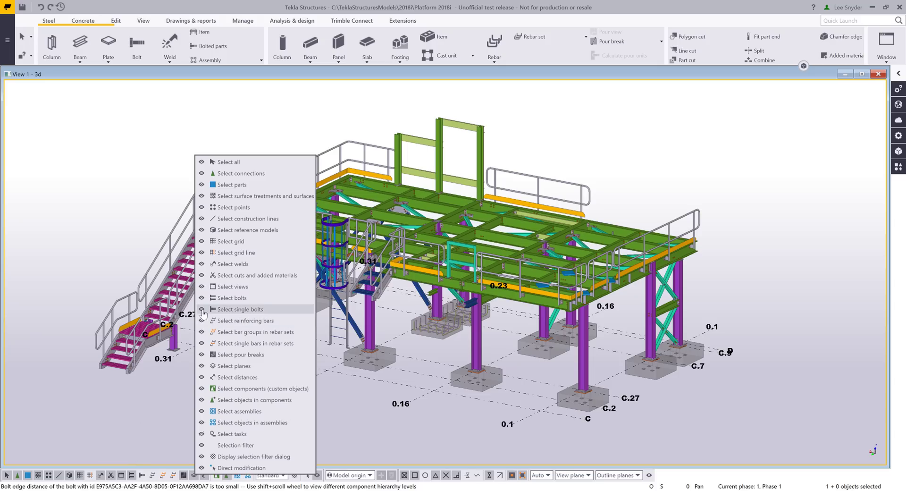
{"action": "left_click", "coordinate": [202, 298]}
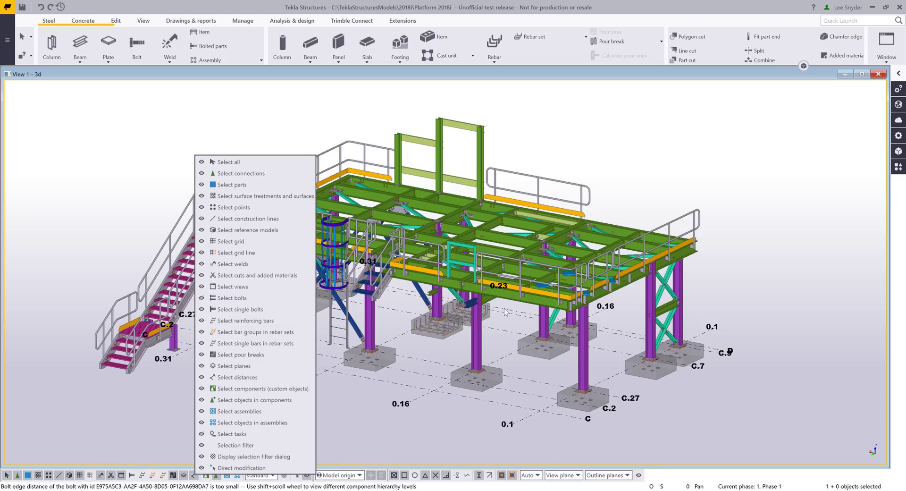
Zoom into a beam connection and pick the three-bolt group and the neighbouring plate's bolts.
{"action": "scroll", "coordinate": [586, 309], "scroll_direction": "up", "scroll_amount": 7}
{"action": "left_click", "coordinate": [584, 310]}
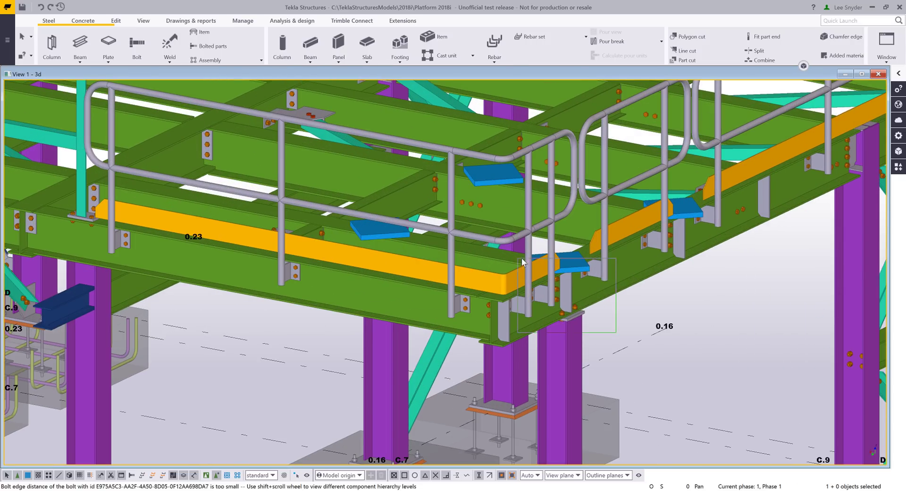
{"action": "scroll", "coordinate": [563, 309], "scroll_direction": "up", "scroll_amount": 5}
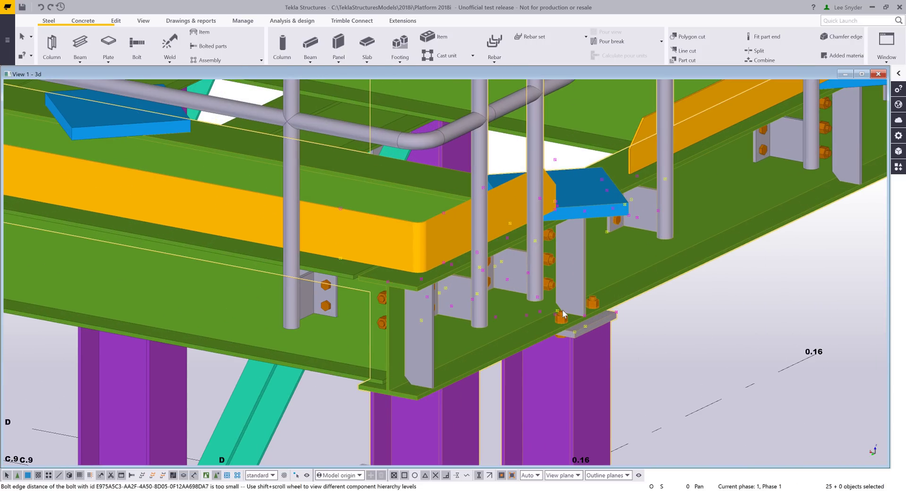
{"action": "left_click", "coordinate": [548, 260]}
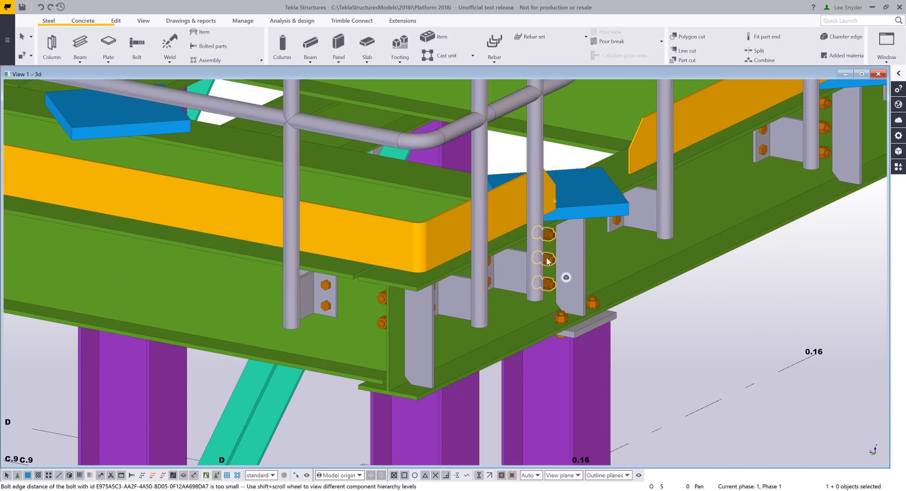
{"action": "left_click", "coordinate": [615, 222]}
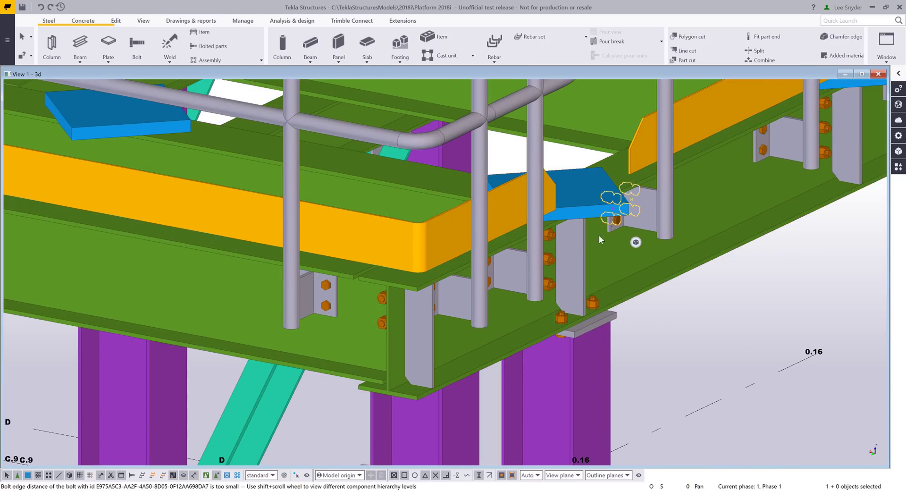
Turn off Select bolts visibility in the Hide switches list, then zoom out to the full platform.
{"action": "left_click", "coordinate": [307, 475]}
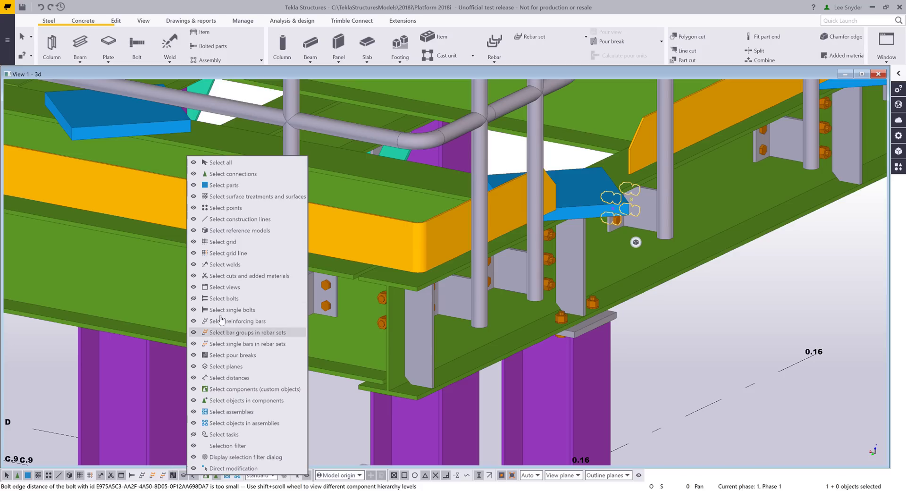
{"action": "left_click", "coordinate": [194, 298]}
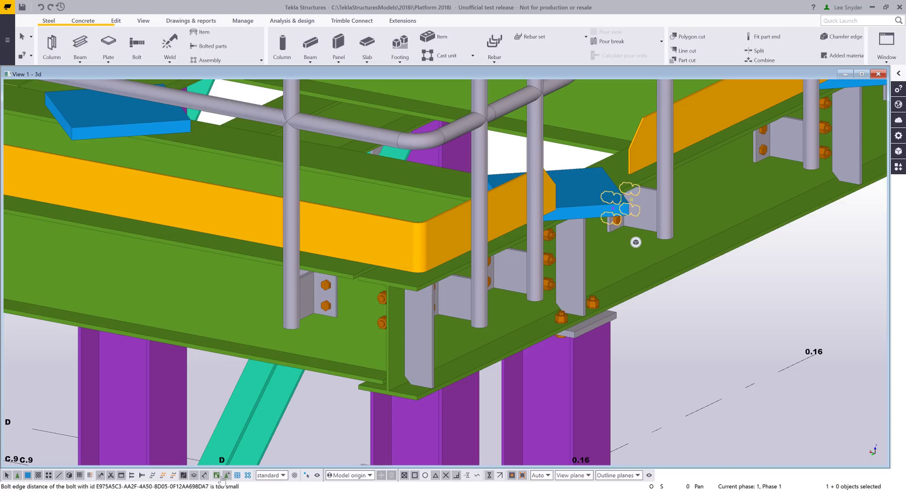
{"action": "left_click", "coordinate": [317, 475]}
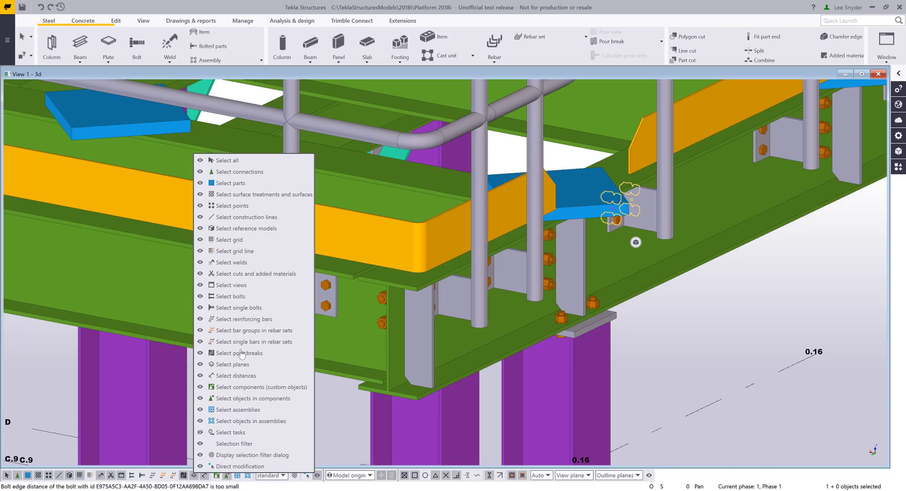
{"action": "left_click", "coordinate": [200, 296]}
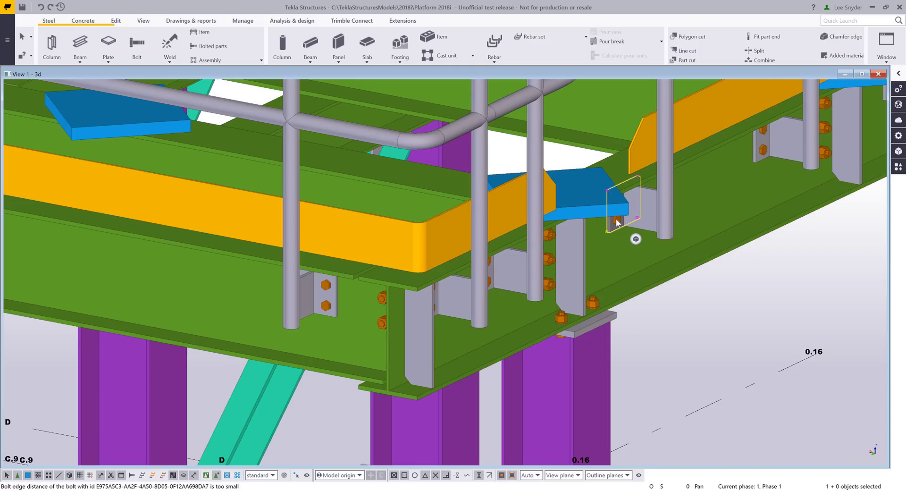
{"action": "scroll", "coordinate": [617, 221], "scroll_direction": "down", "scroll_amount": 10}
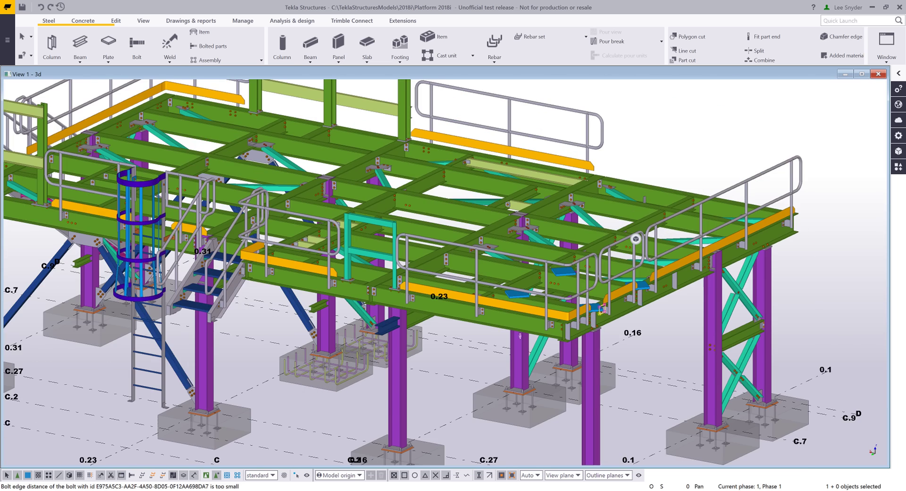
Create a basic View 2 of the green gate frame, enlarge it, and select the bottom channel.
{"action": "scroll", "coordinate": [540, 291], "scroll_direction": "down", "scroll_amount": 3}
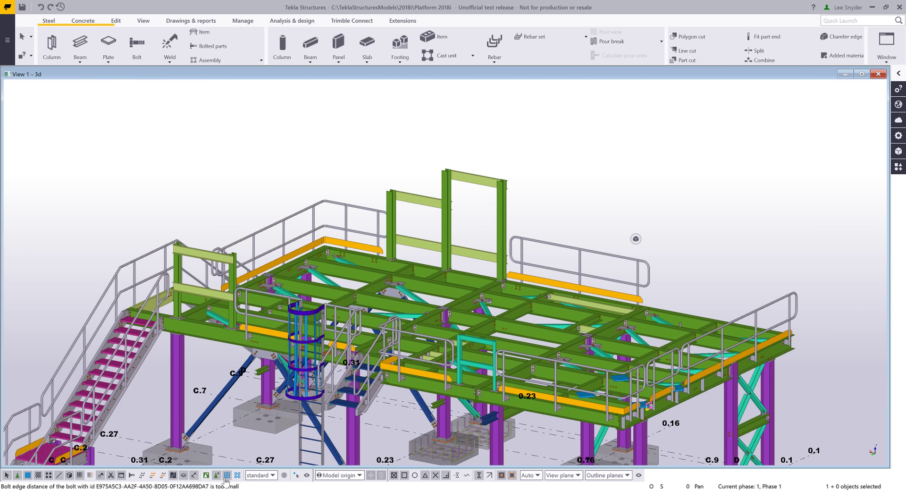
{"action": "right_click", "coordinate": [447, 211]}
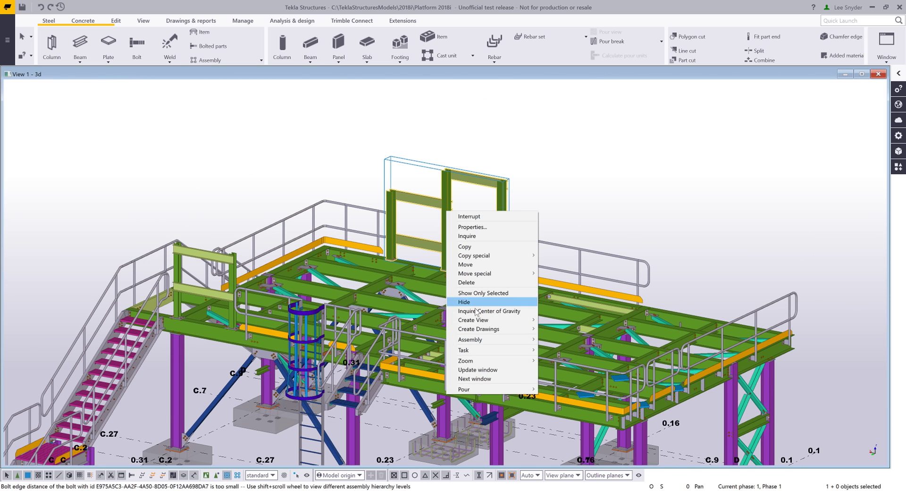
{"action": "mouse_move", "coordinate": [482, 322]}
{"action": "left_click", "coordinate": [411, 321]}
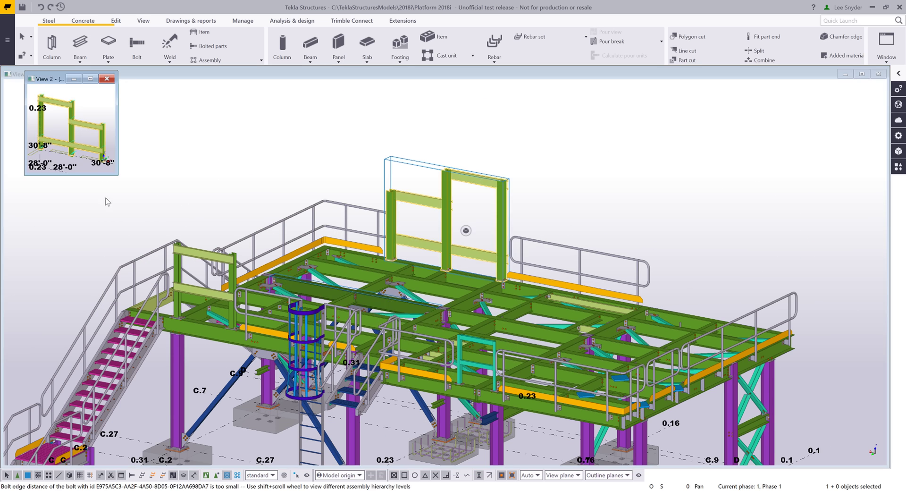
{"action": "left_click_drag", "start_coordinate": [118, 171], "coordinate": [655, 404]}
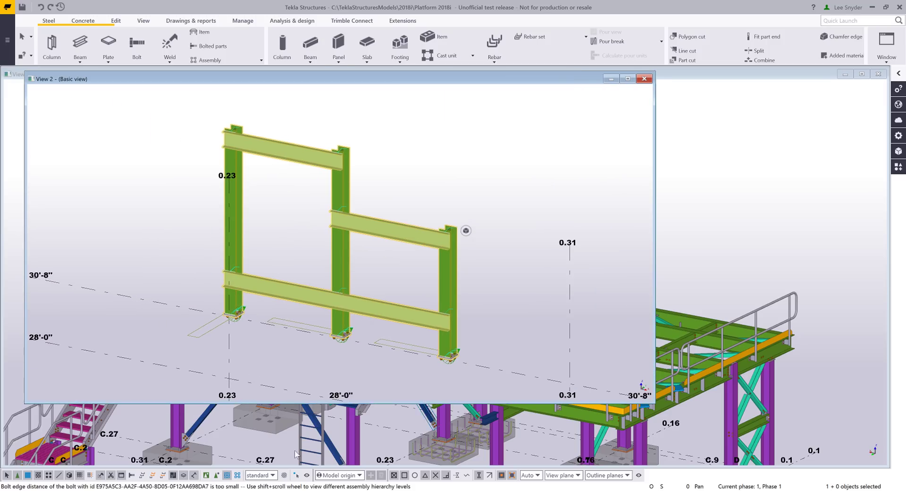
{"action": "left_click", "coordinate": [398, 311]}
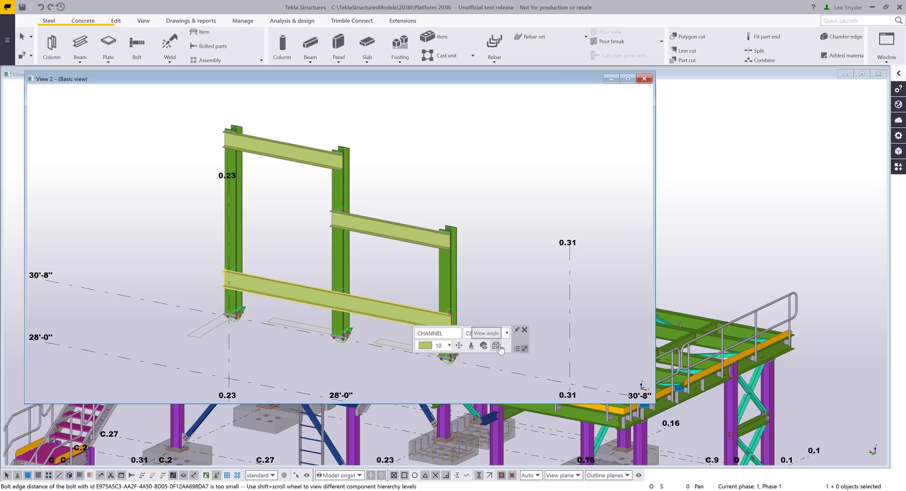
{"action": "left_click", "coordinate": [498, 346]}
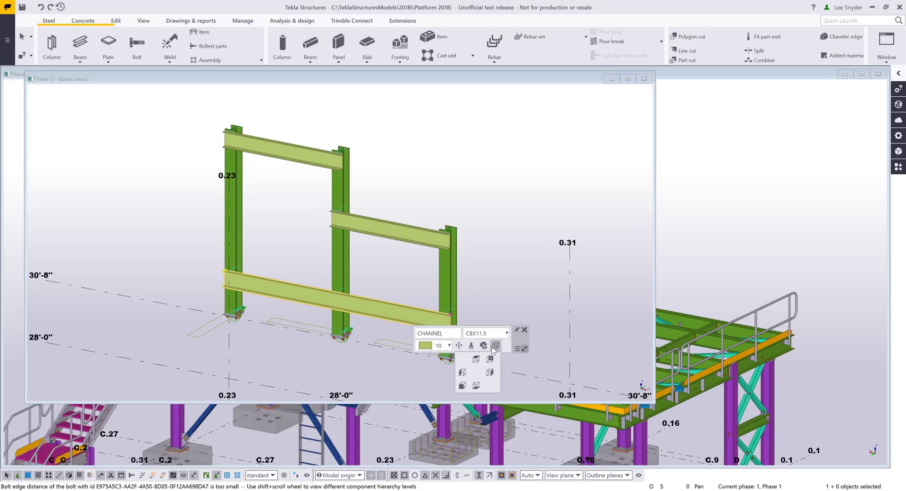
{"action": "left_click", "coordinate": [478, 360]}
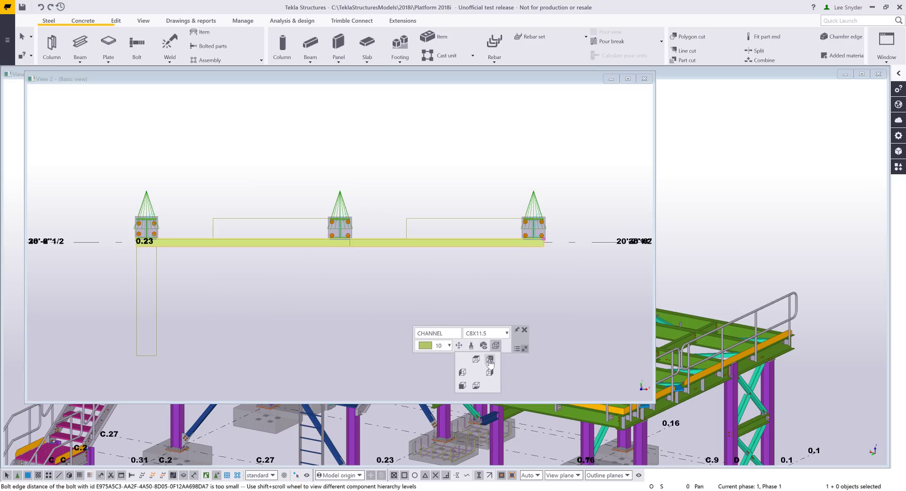
{"action": "left_click", "coordinate": [486, 361]}
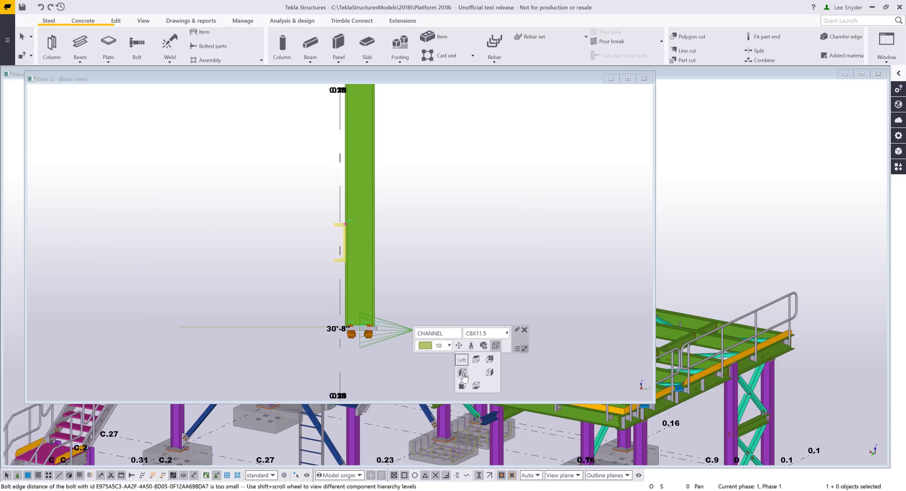
{"action": "left_click", "coordinate": [463, 375]}
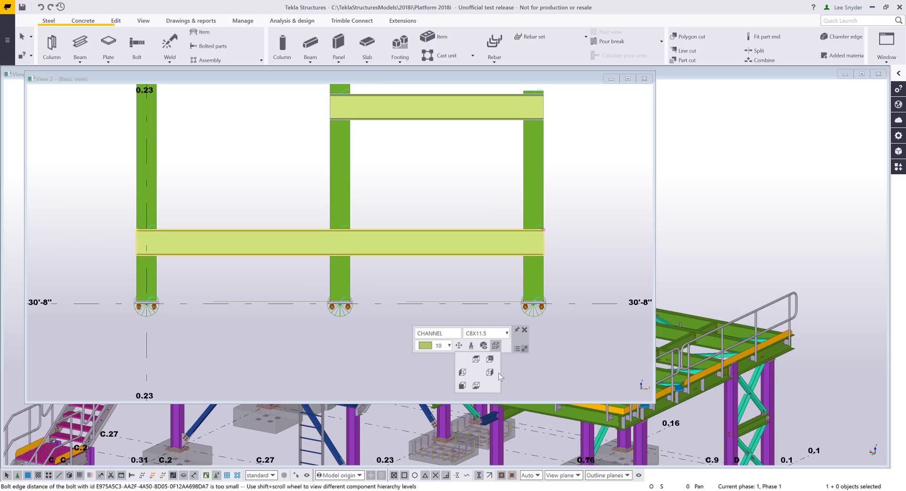
{"action": "left_click", "coordinate": [476, 386]}
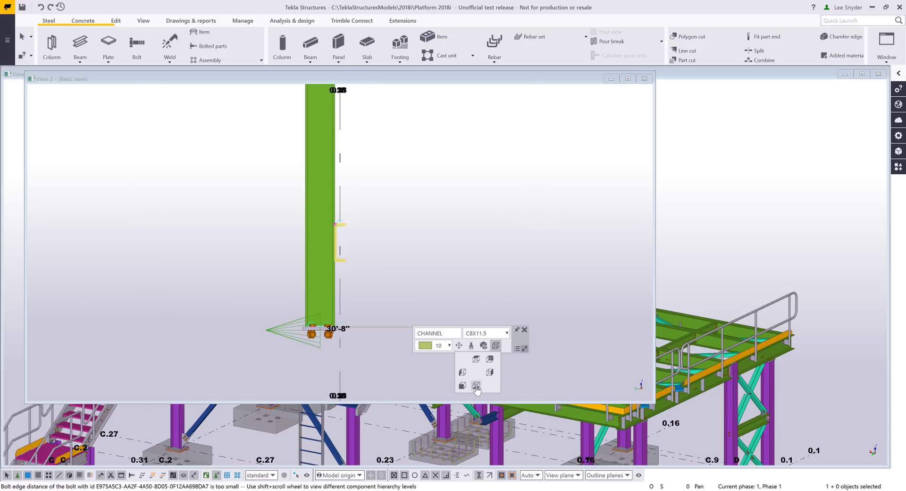
{"action": "left_click", "coordinate": [476, 387]}
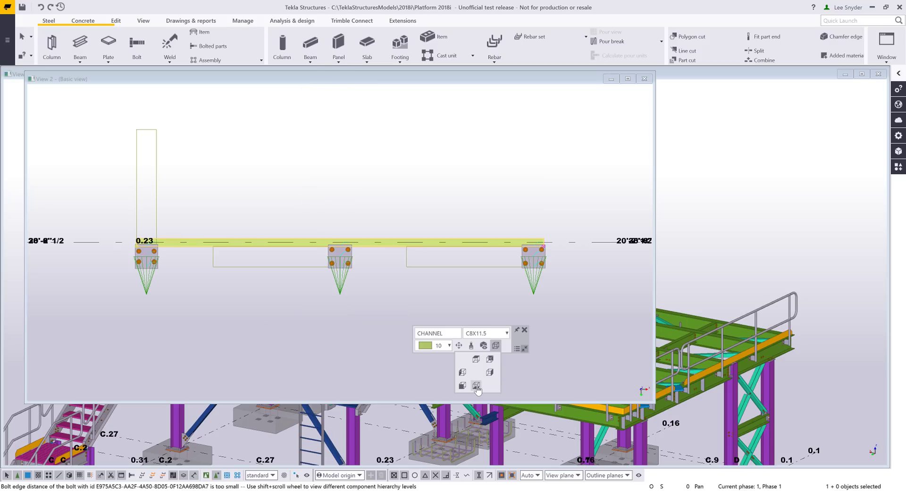
{"action": "left_click", "coordinate": [476, 358]}
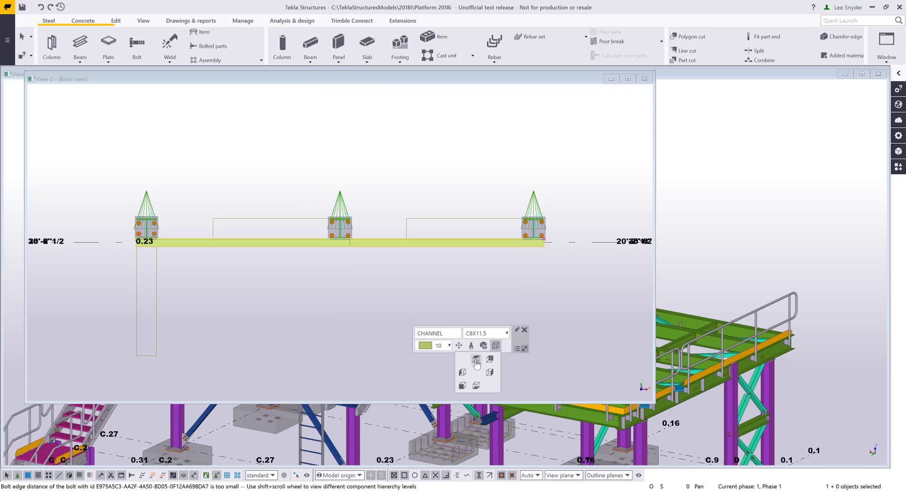
{"action": "key", "text": "ctrl+p"}
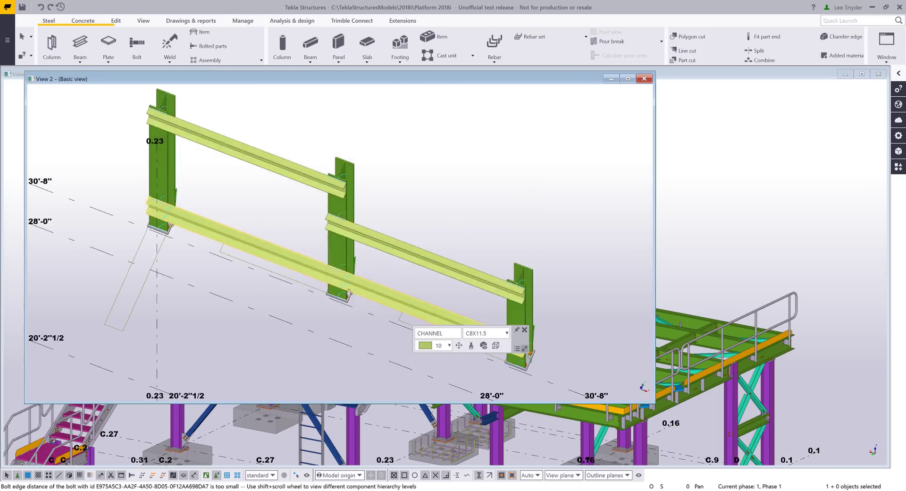
{"action": "scroll", "coordinate": [395, 276], "scroll_direction": "down", "scroll_amount": 2}
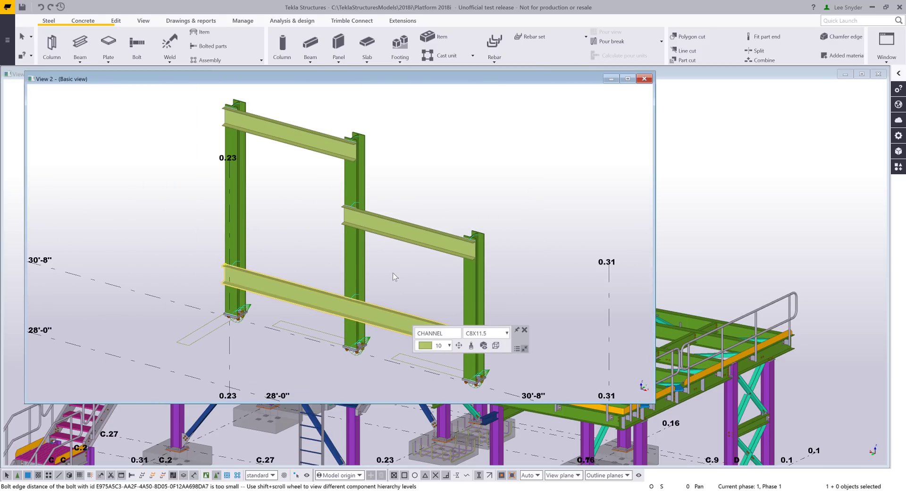